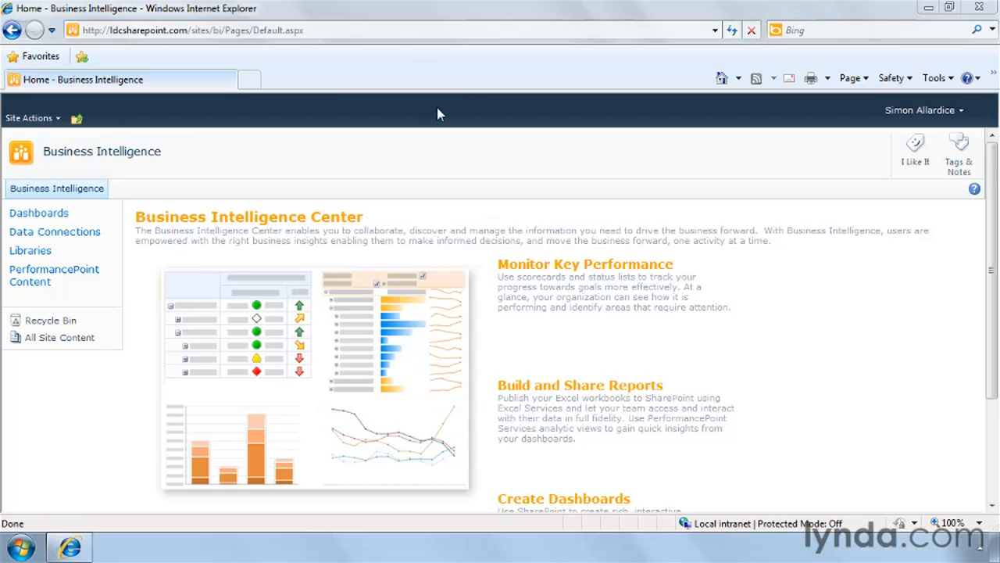
# Preview the Business Intelligence Center topics, and view the SharePoint samples page offered for monitoring key performance, including its sample chart
pyautogui.moveTo(591, 283)
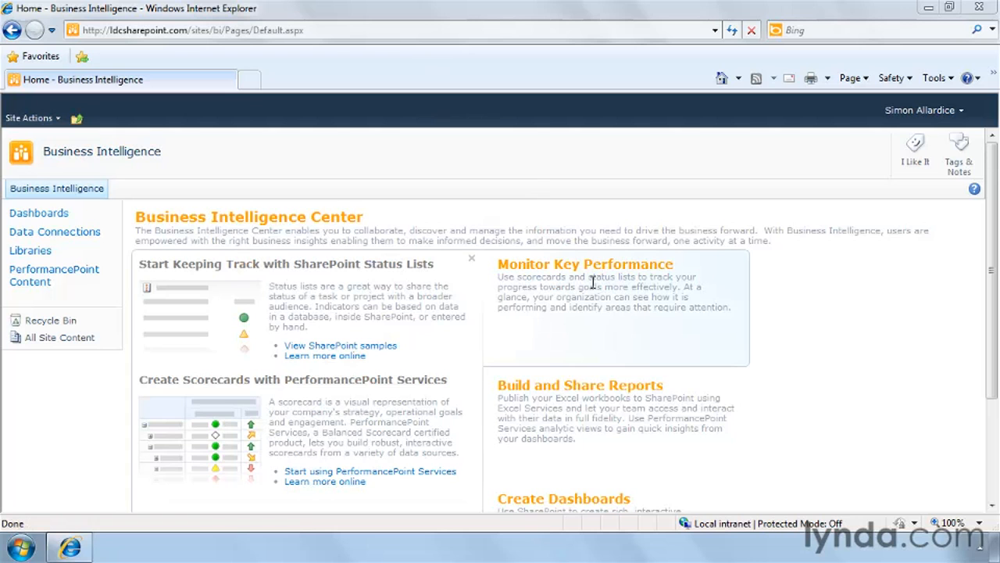
pyautogui.moveTo(595, 426)
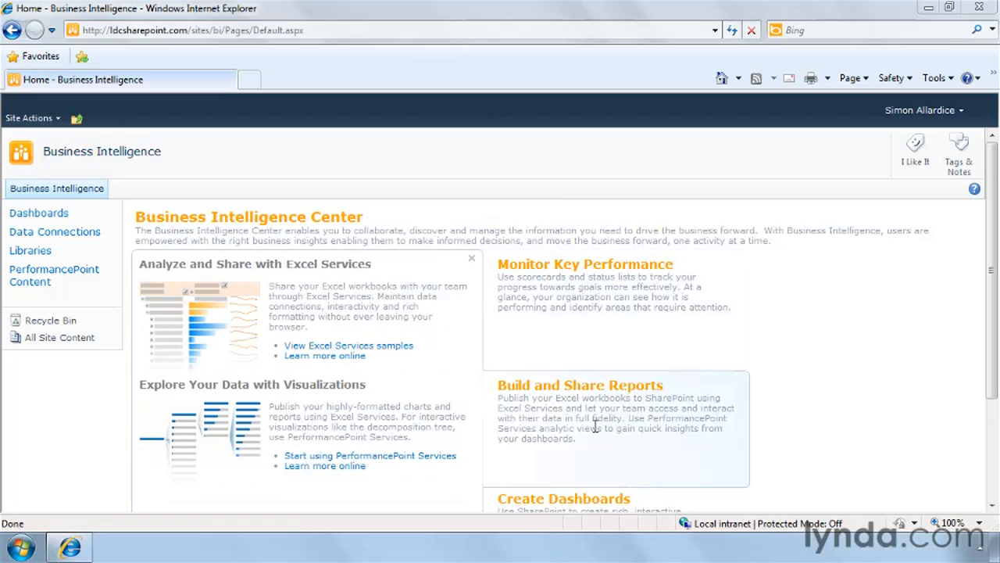
pyautogui.moveTo(595, 354)
pyautogui.moveTo(701, 508)
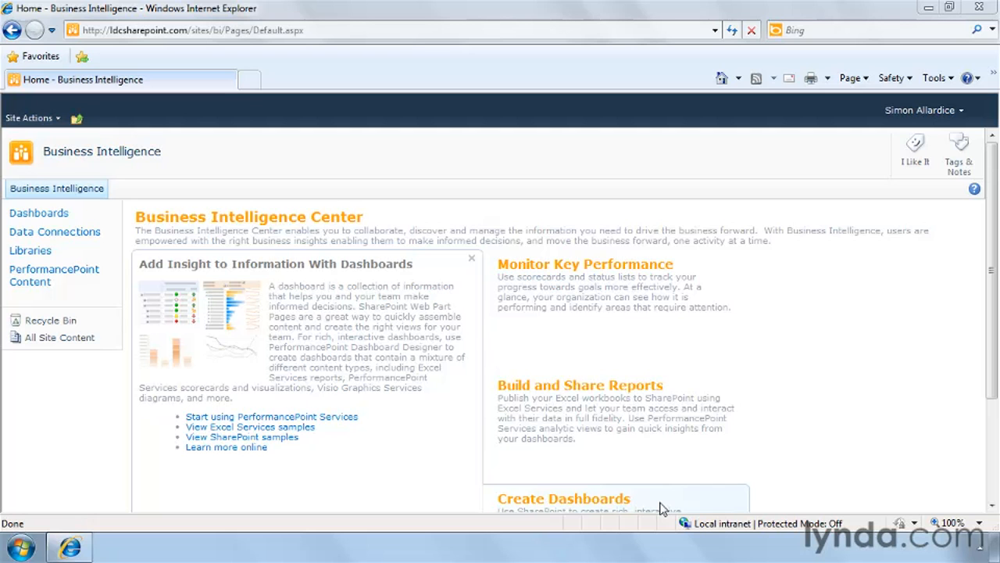
pyautogui.moveTo(662, 319)
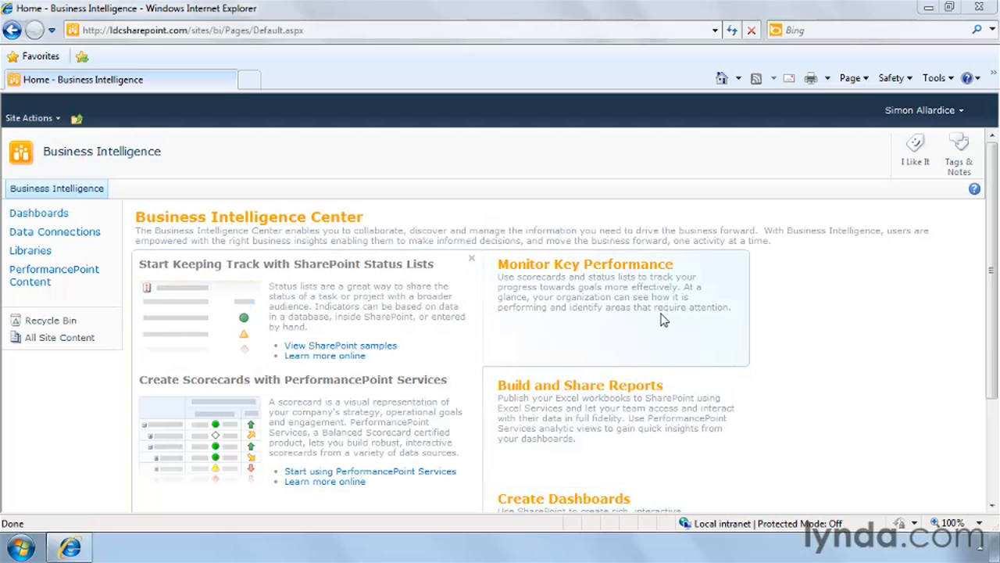
pyautogui.click(380, 346)
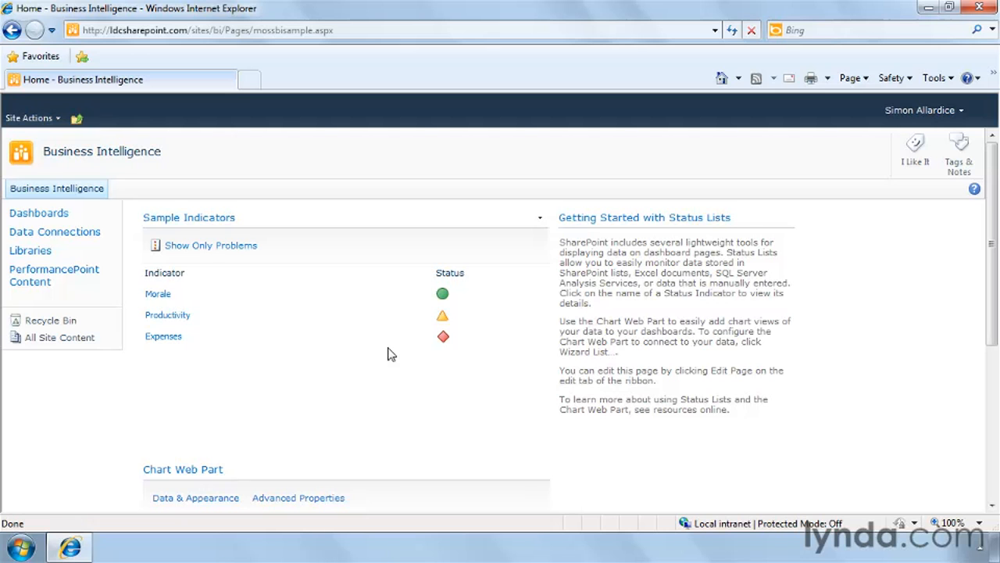
pyautogui.scroll(-3, 389, 354)
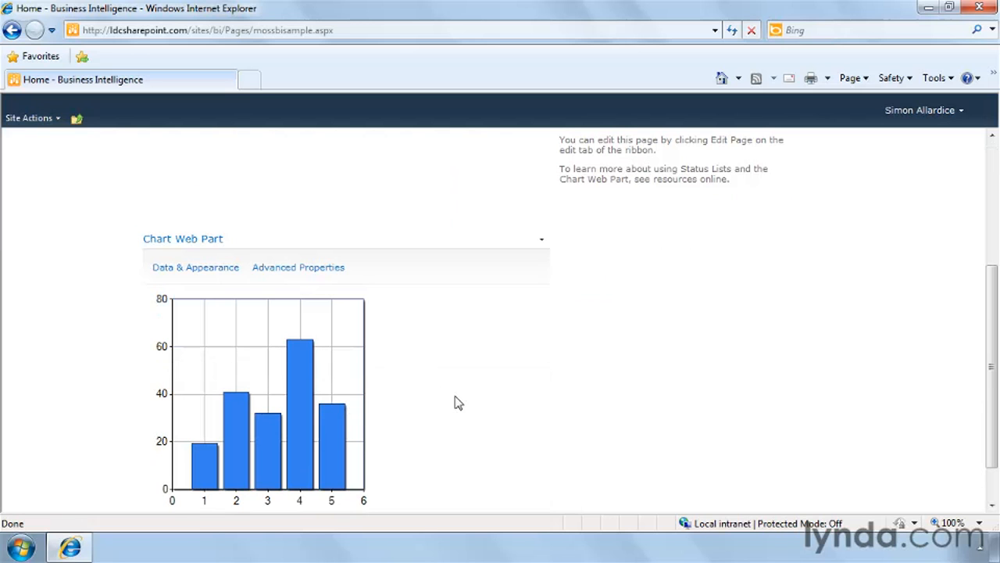
# Examine the data source choices for connecting the sample chart to data, and leave the wizard without connecting anything
pyautogui.click(215, 269)
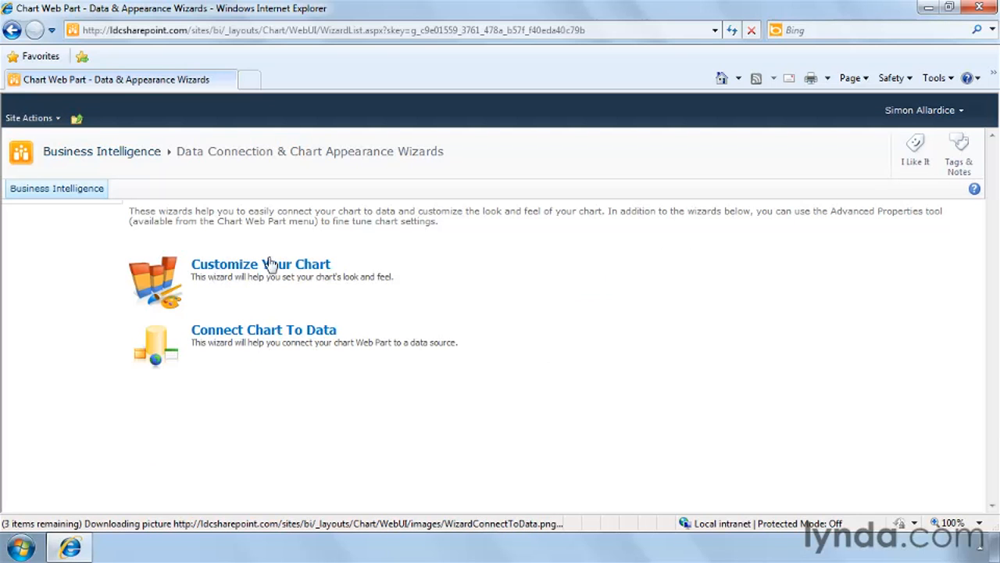
pyautogui.click(332, 334)
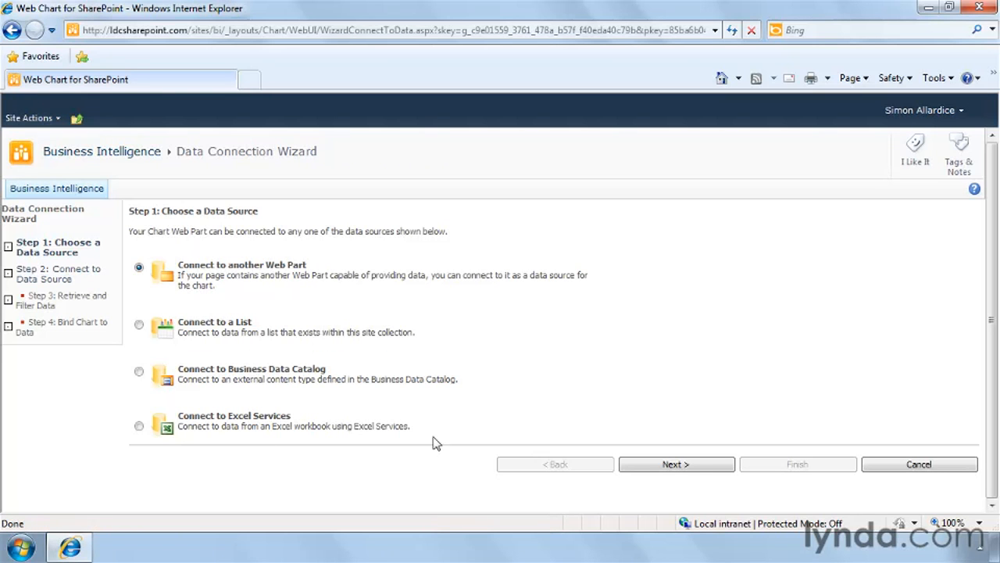
pyautogui.click(915, 466)
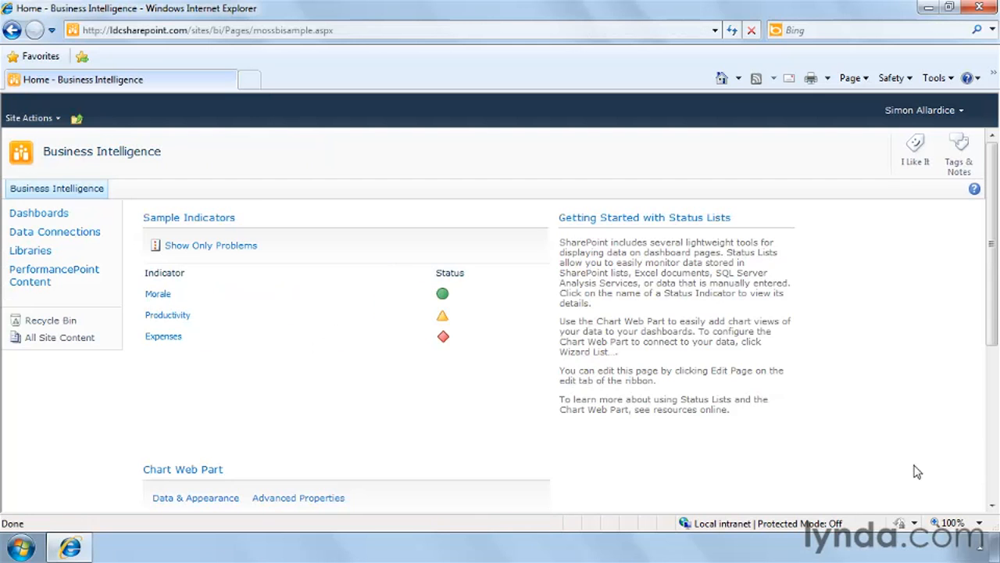
# Return to the Business Intelligence home page, go to the PerformancePoint Services start page and launch Dashboard Designer
pyautogui.click(81, 191)
pyautogui.moveTo(559, 296)
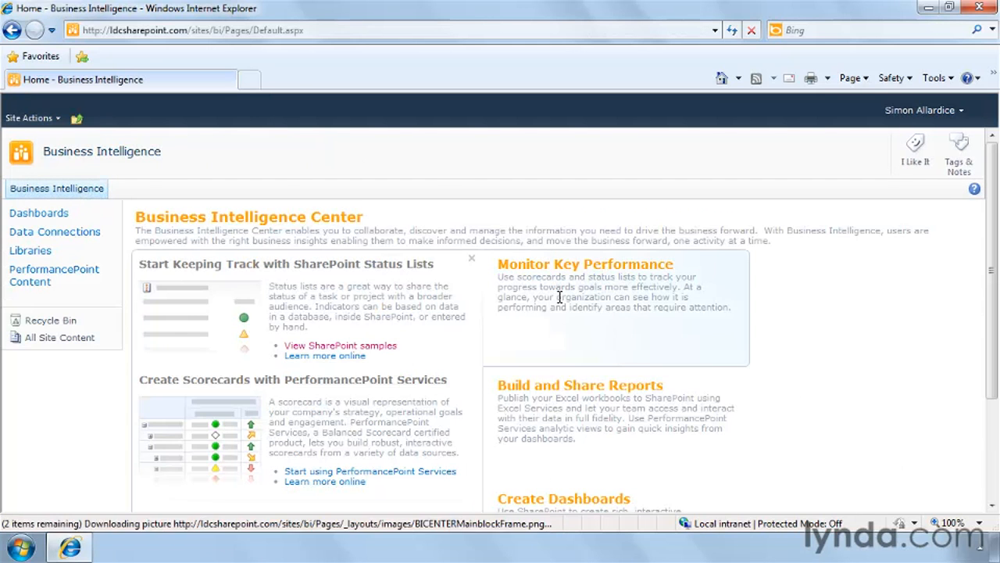
pyautogui.click(420, 472)
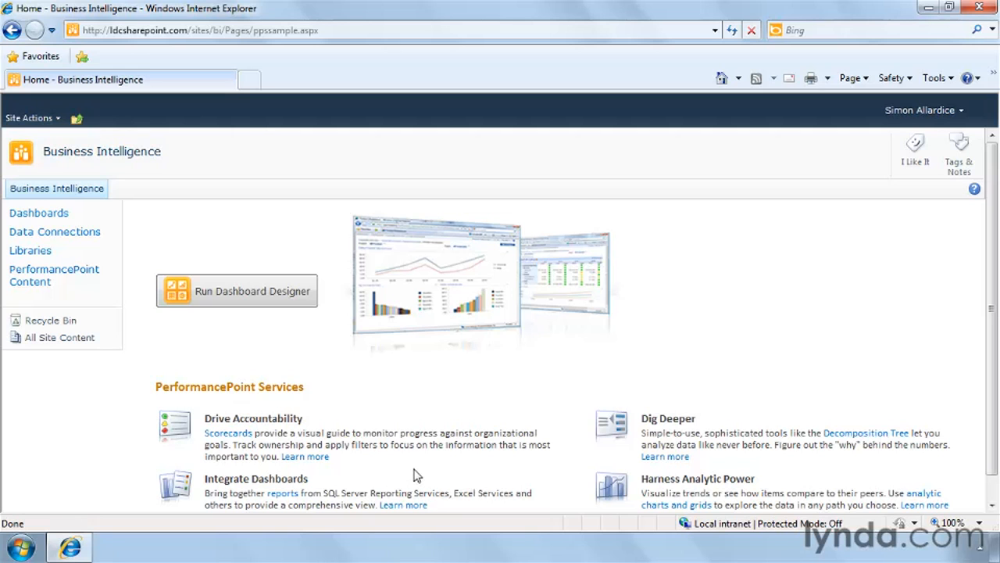
pyautogui.click(293, 301)
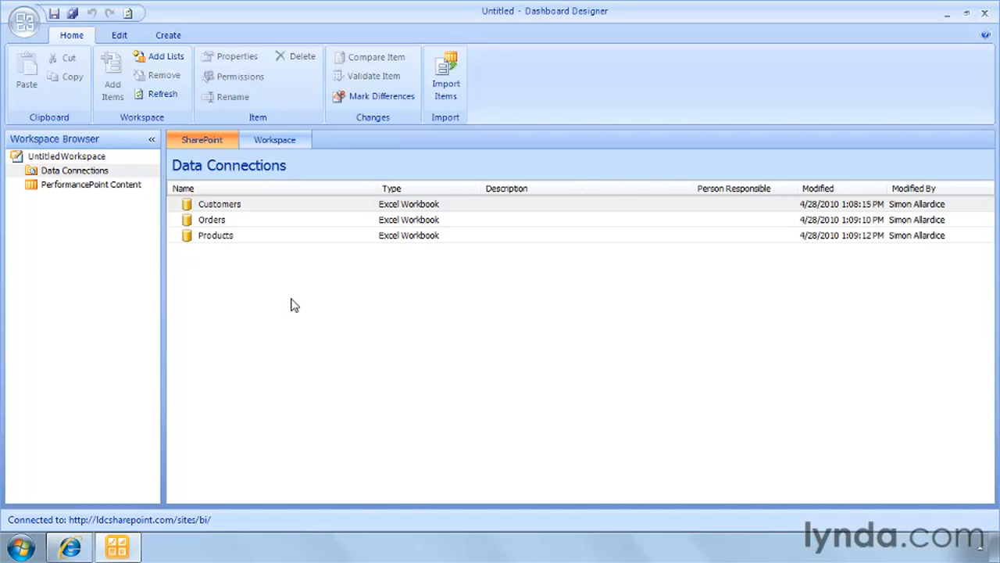
# Examine the templates available for a new data source in Data Connections, and dismiss them without creating one
pyautogui.click(87, 175)
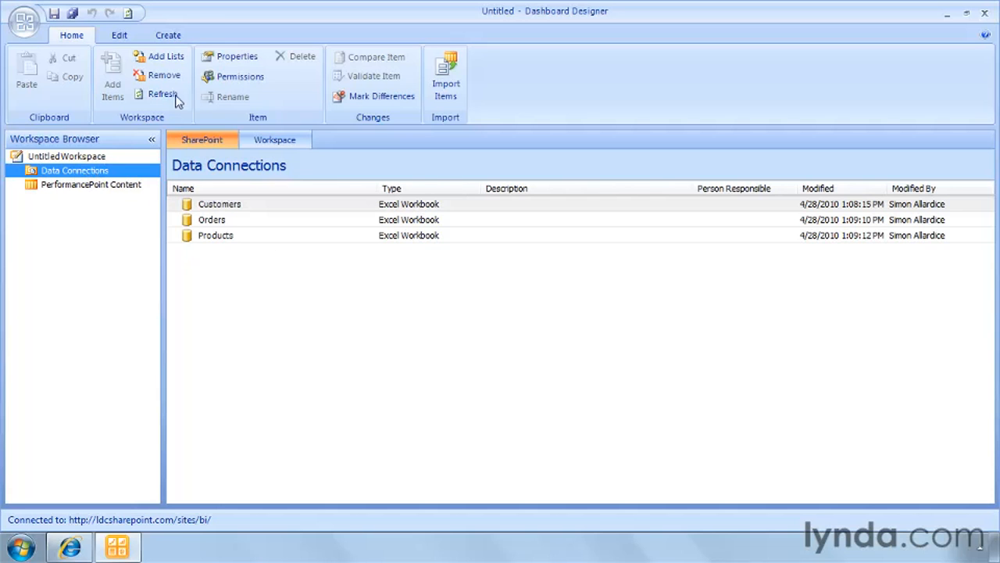
pyautogui.click(171, 37)
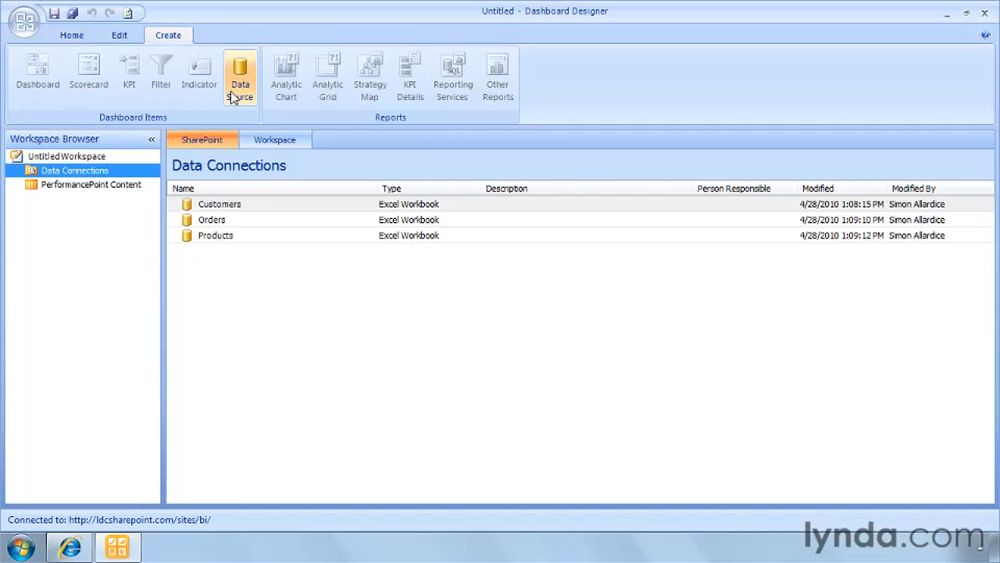
pyautogui.click(237, 90)
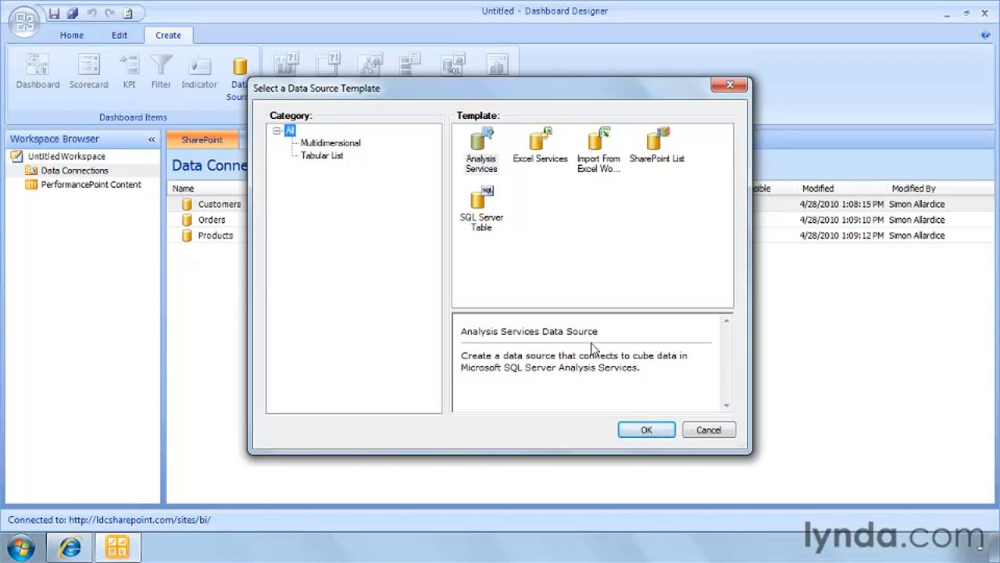
pyautogui.click(705, 431)
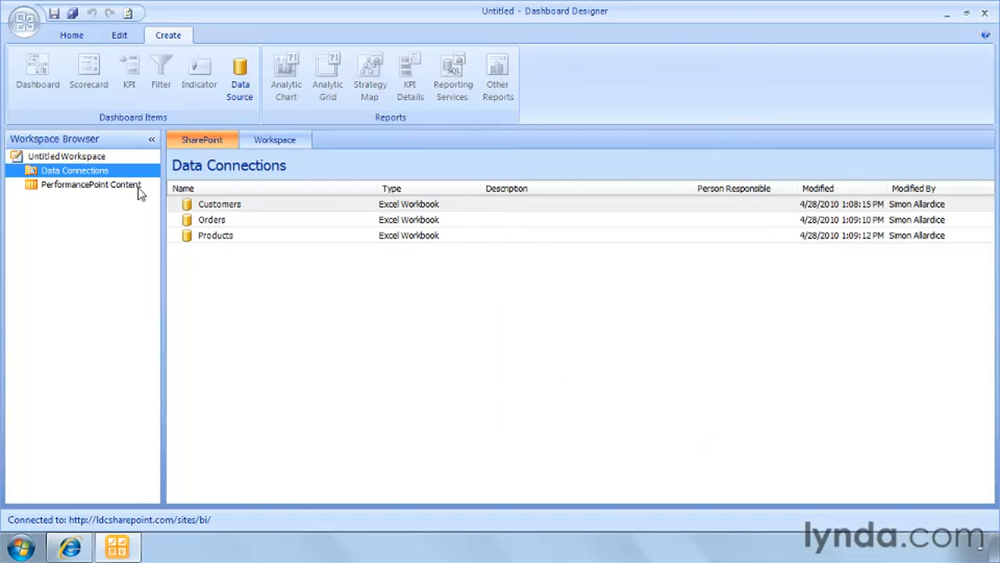
# Create a KPI in PerformancePoint Content from the Blank KPI template and display the thresholds of its Target metric
pyautogui.click(93, 185)
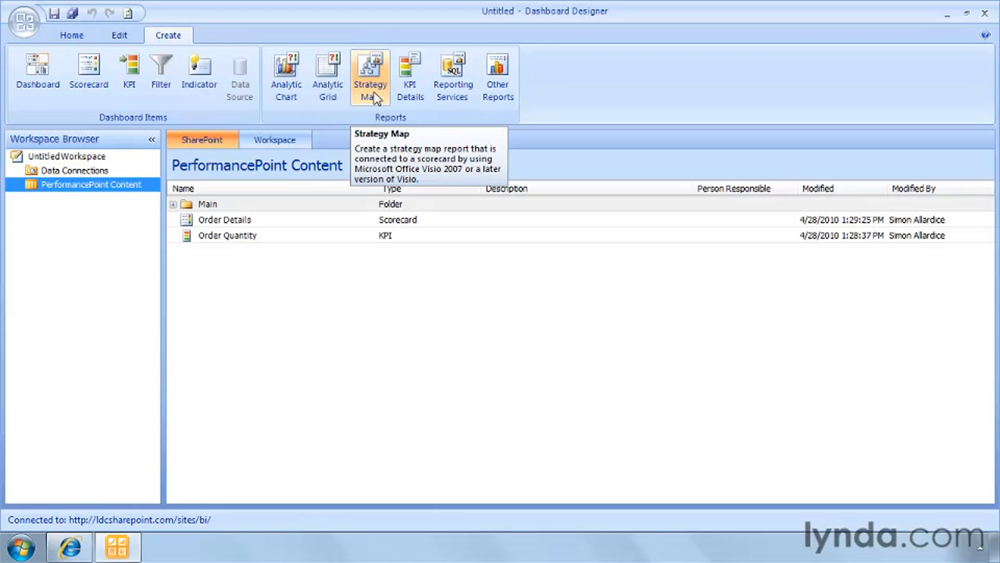
pyautogui.click(126, 89)
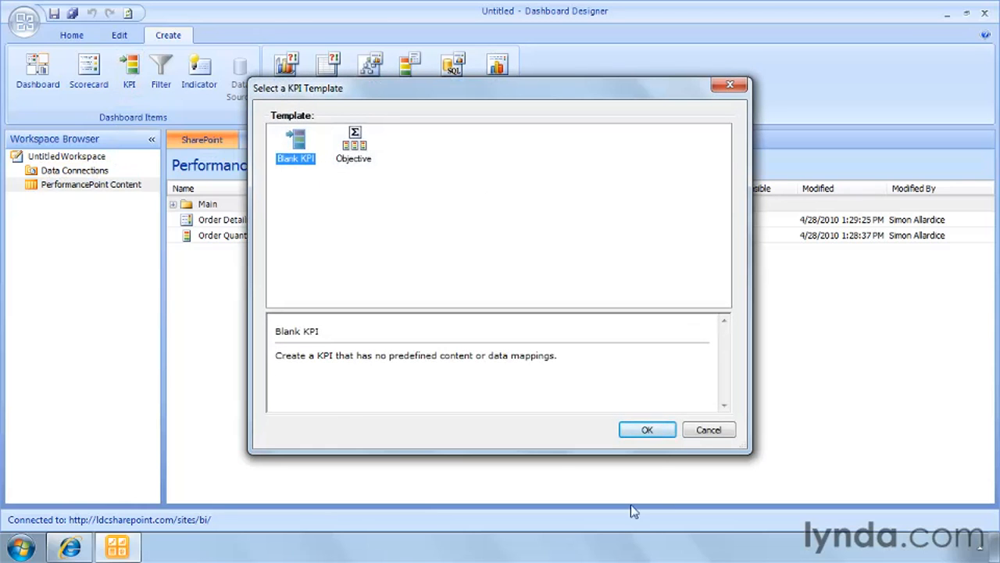
pyautogui.click(648, 432)
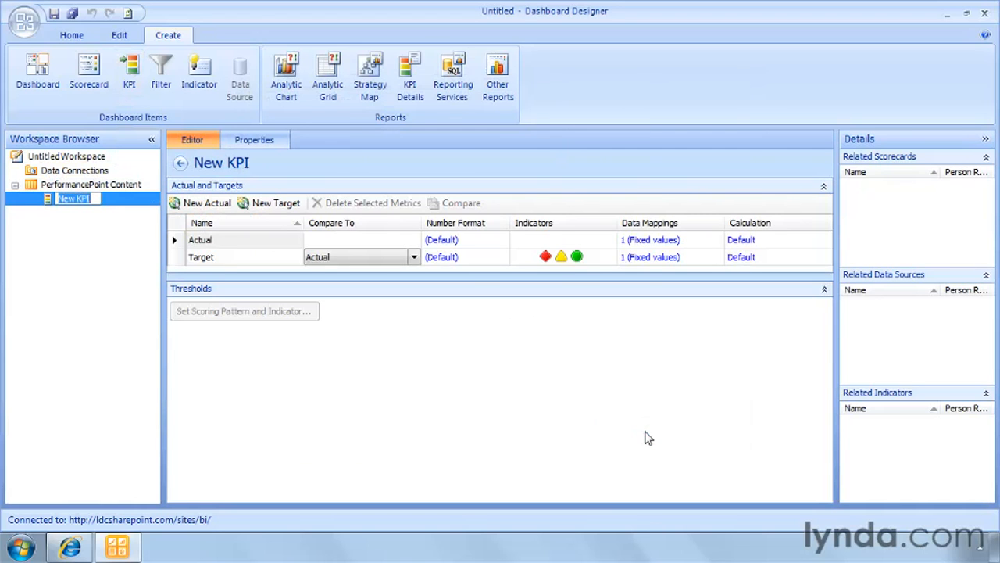
pyautogui.click(180, 243)
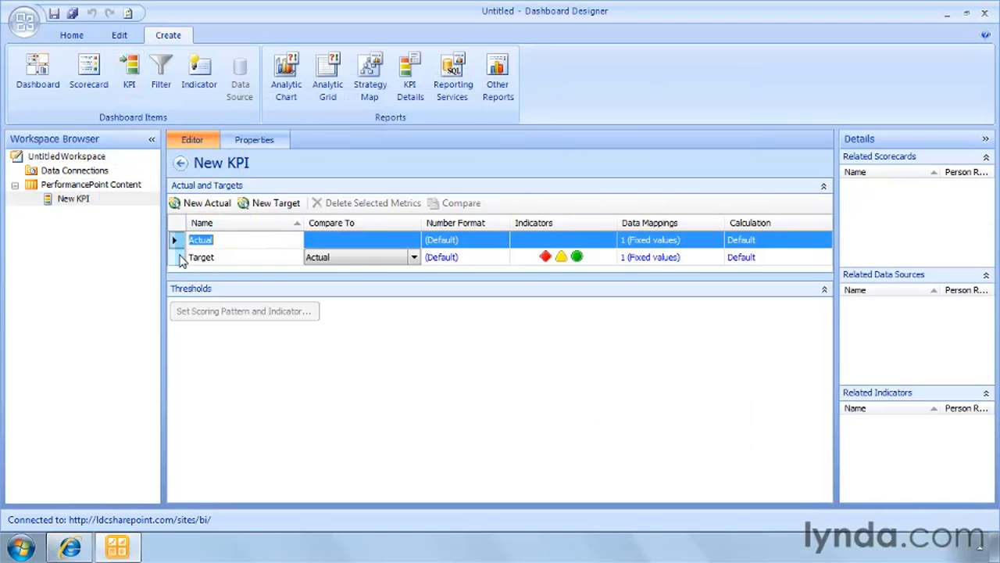
pyautogui.click(180, 259)
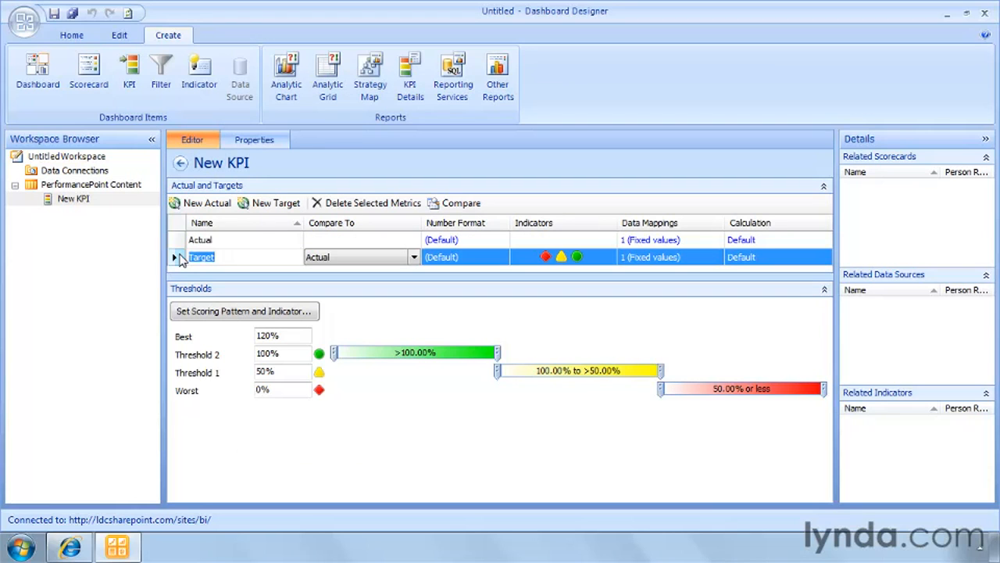
# Open the existing Order Quantity KPI from PerformancePoint Content and check the data source mapping of its Actual metric
pyautogui.click(99, 182)
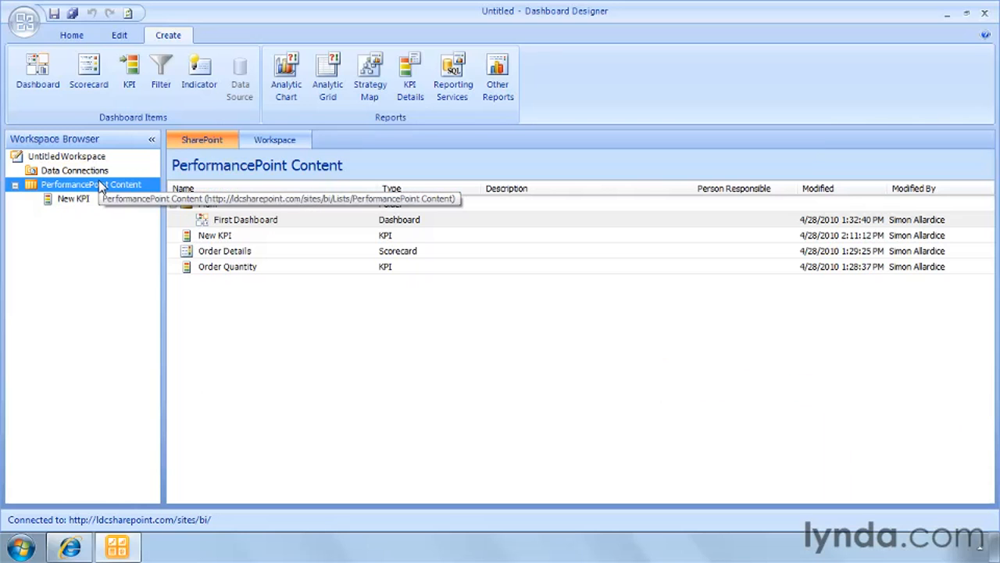
pyautogui.doubleClick(241, 268)
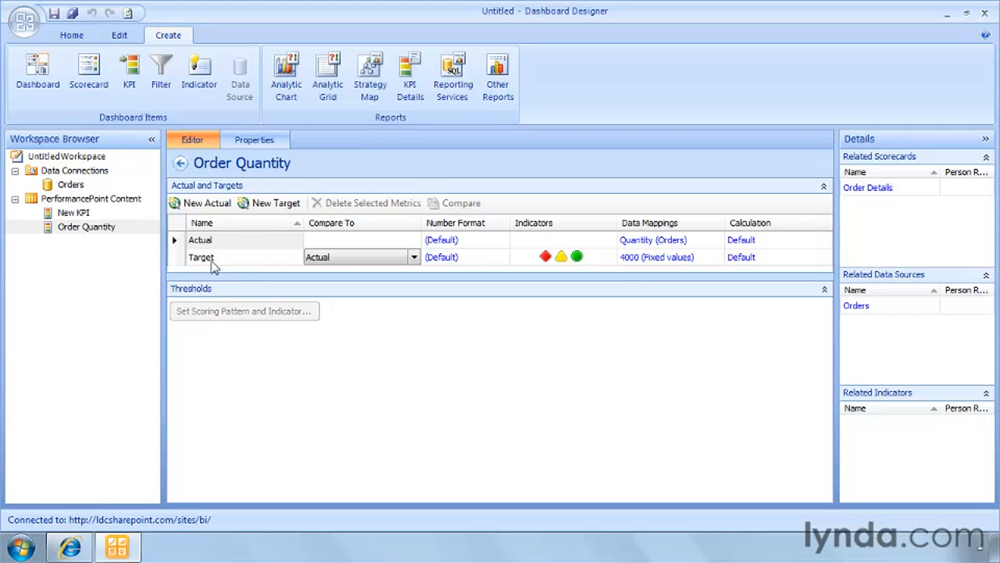
pyautogui.click(639, 241)
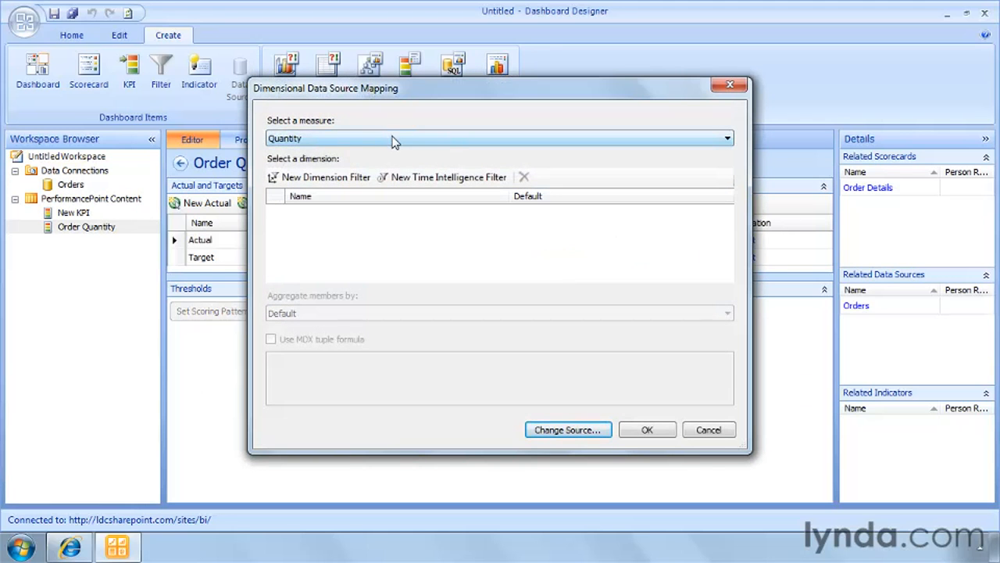
pyautogui.click(669, 434)
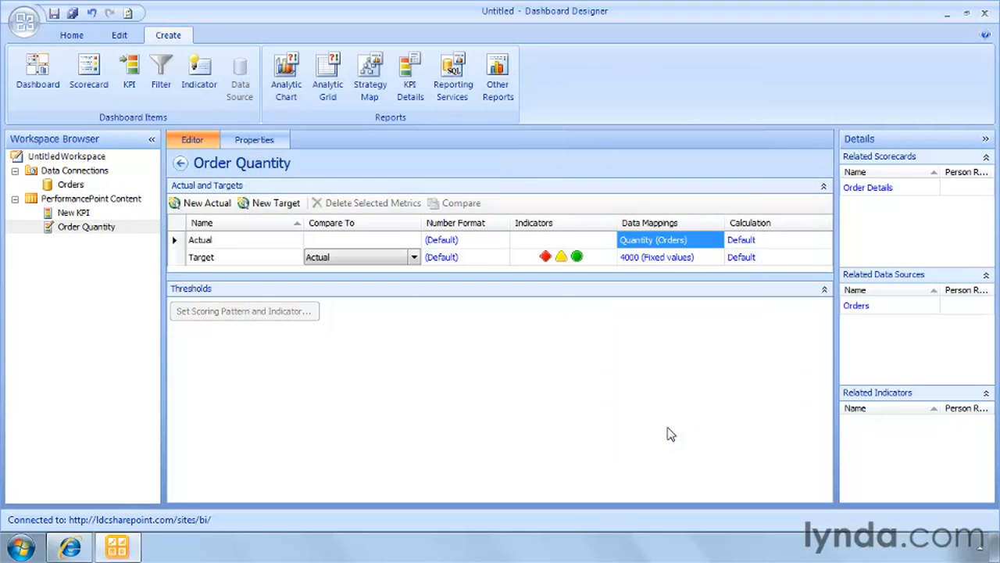
# Open the Order Details scorecard from PerformancePoint Content to view its actual and target figures
pyautogui.click(86, 201)
pyautogui.click(254, 255)
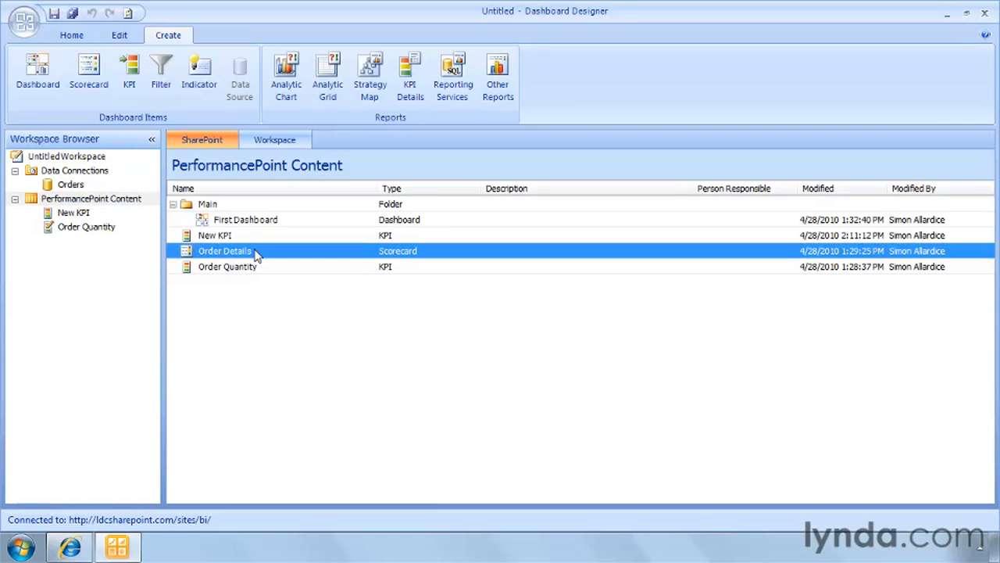
pyautogui.doubleClick(224, 255)
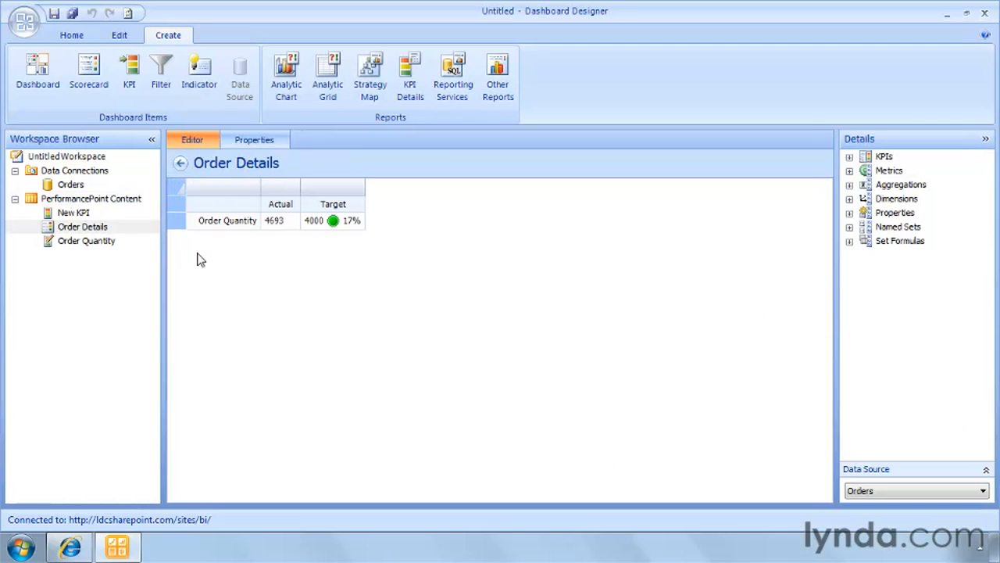
# Return to PerformancePoint Content and compare the dashboard page templates 1 Zone, 3 Columns and Header, 2 Columns without creating a dashboard
pyautogui.click(76, 201)
pyautogui.click(231, 221)
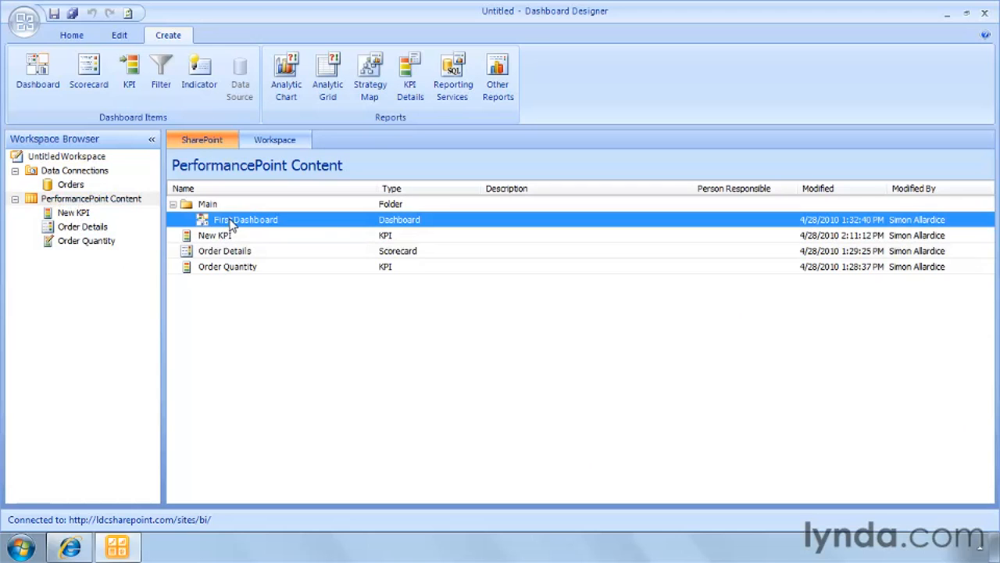
pyautogui.click(39, 68)
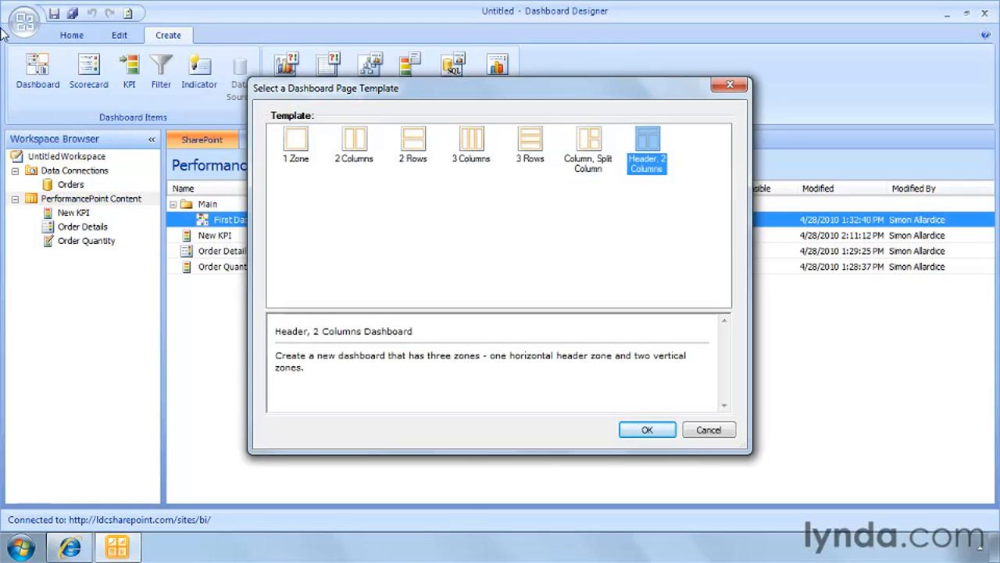
pyautogui.click(299, 147)
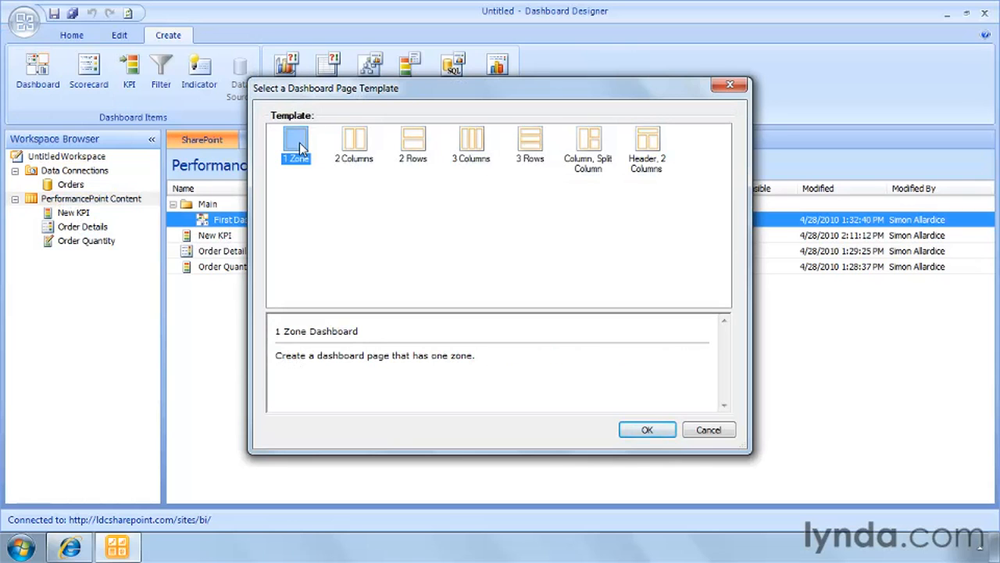
pyautogui.click(520, 140)
pyautogui.click(472, 145)
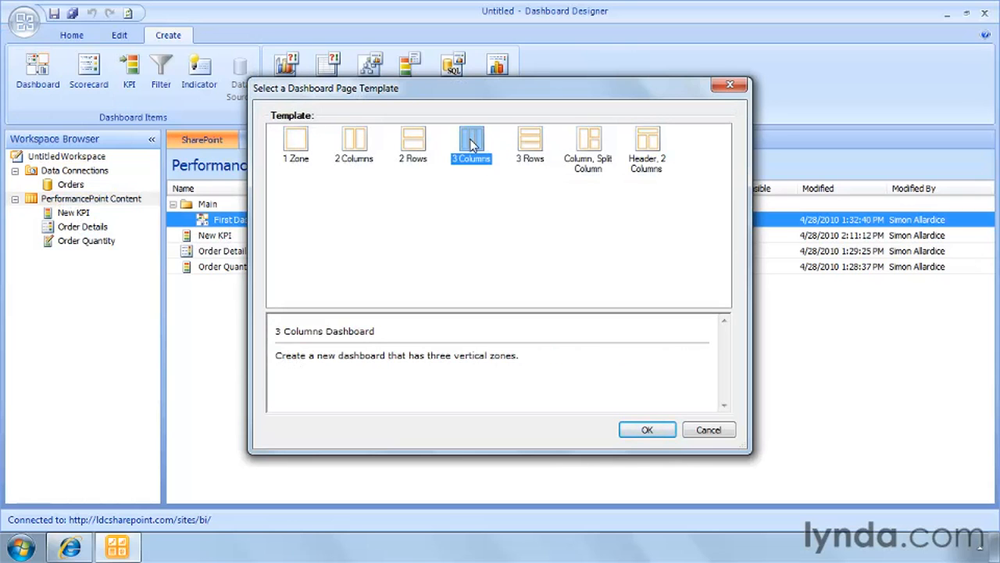
pyautogui.click(647, 150)
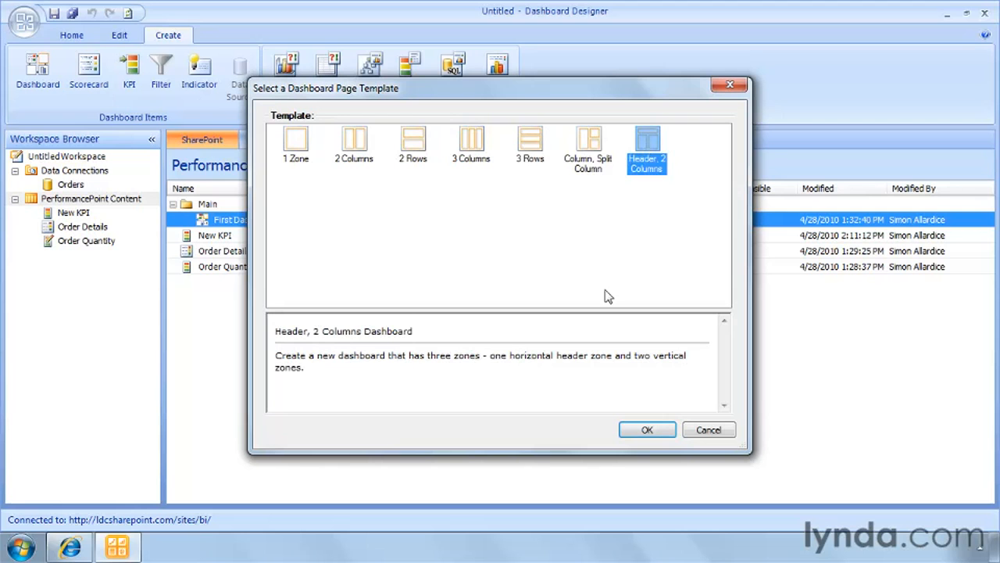
pyautogui.click(714, 435)
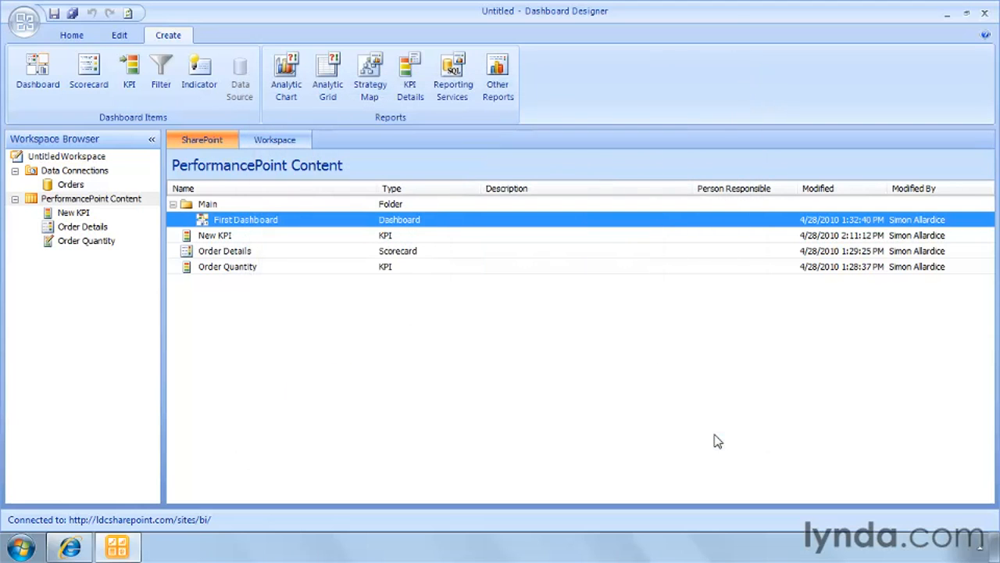
# Open First Dashboard from the Main folder for editing and expand the scorecards available for its zones
pyautogui.doubleClick(231, 222)
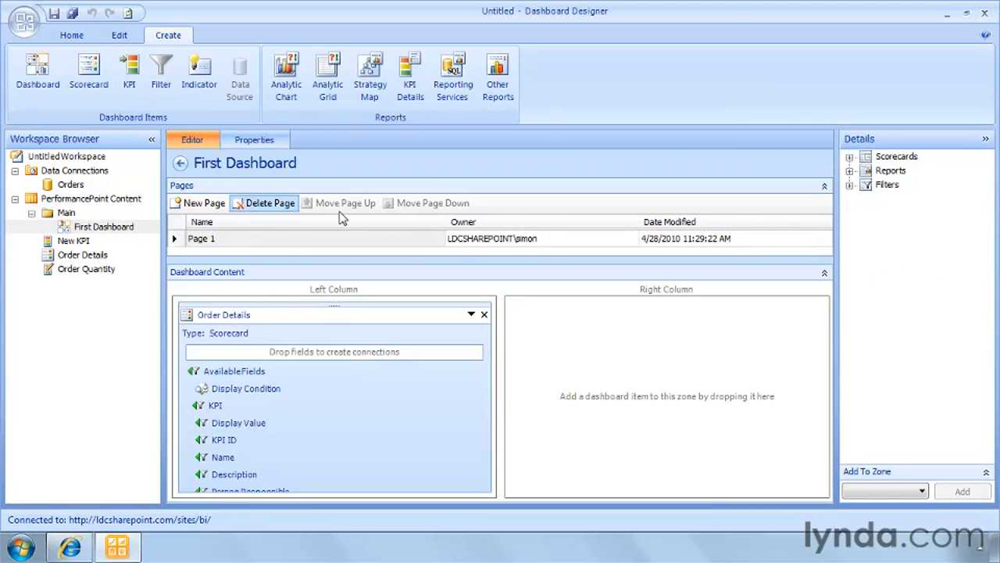
pyautogui.click(849, 156)
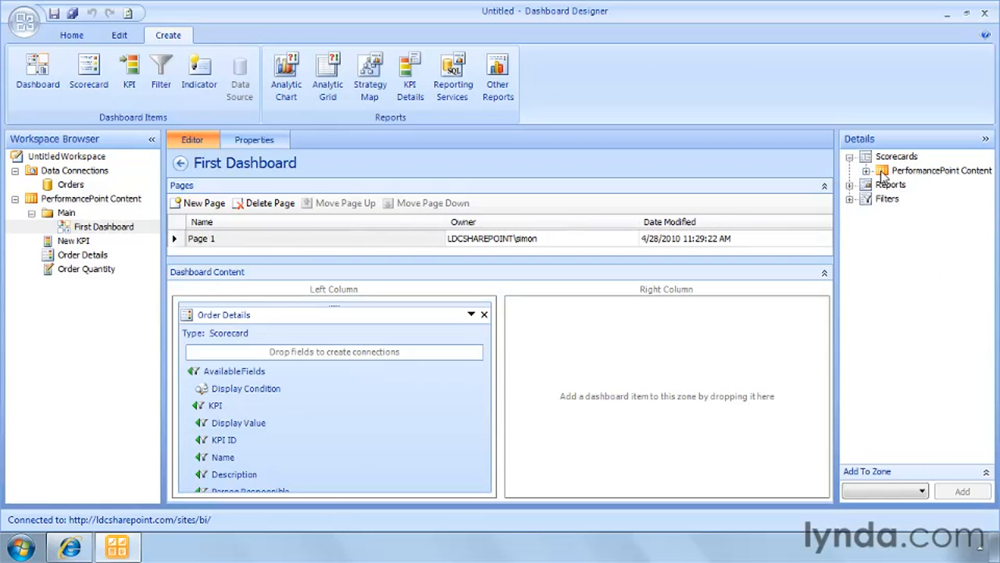
pyautogui.moveTo(262, 374)
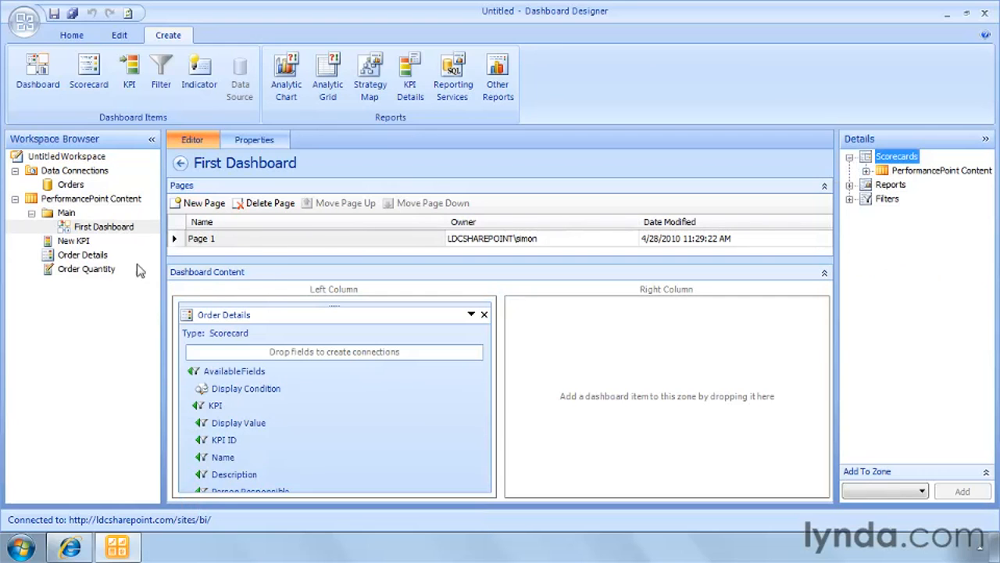
# Deploy First Dashboard to SharePoint, and go from the deployed page to the Business Intelligence site's home page
pyautogui.click(100, 226)
pyautogui.click(67, 227)
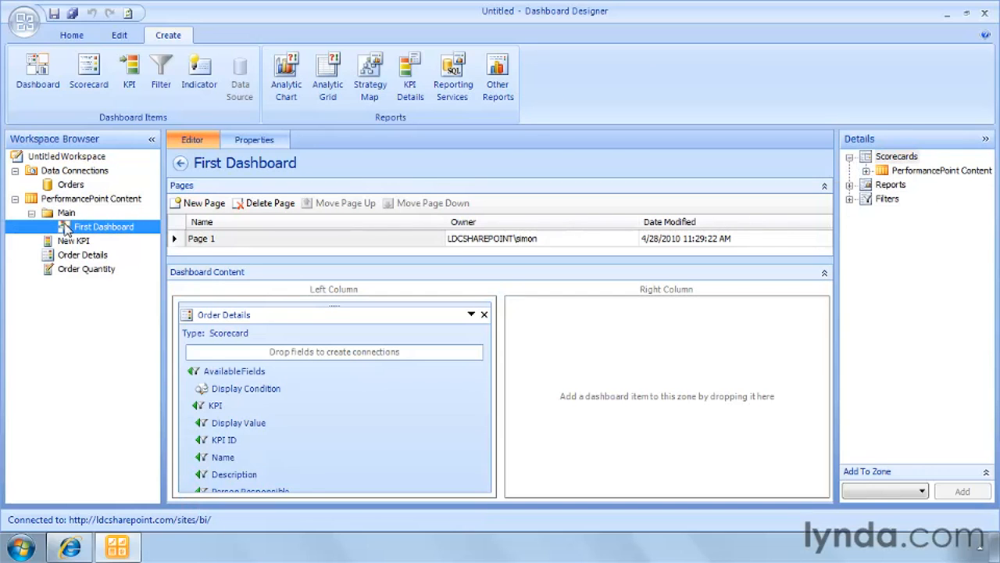
pyautogui.rightClick(67, 227)
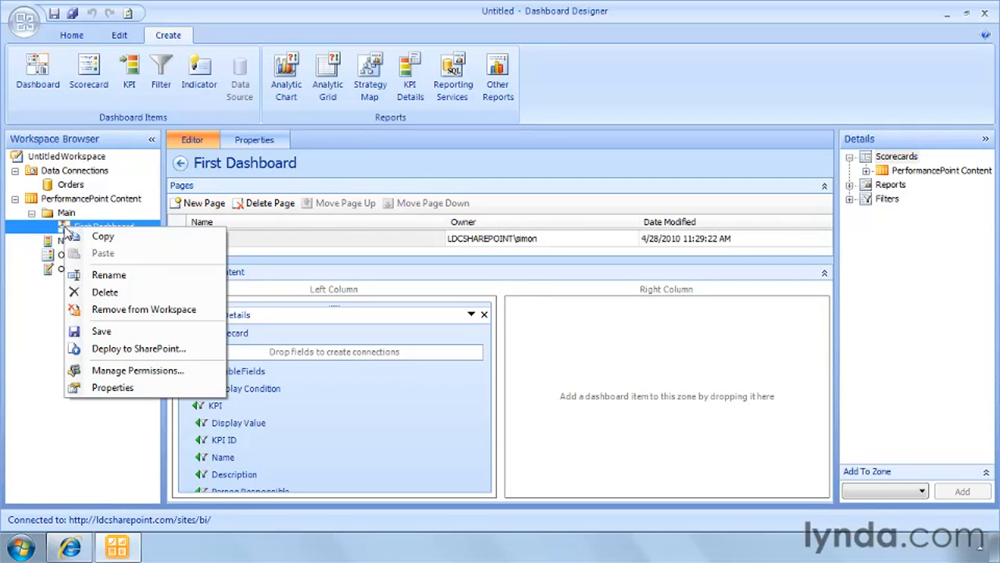
pyautogui.click(109, 348)
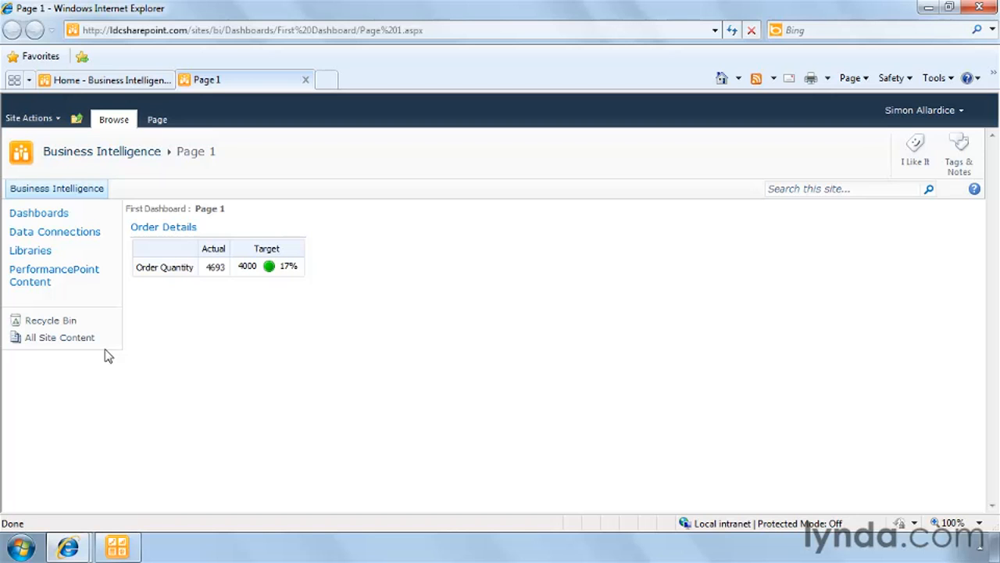
pyautogui.click(149, 156)
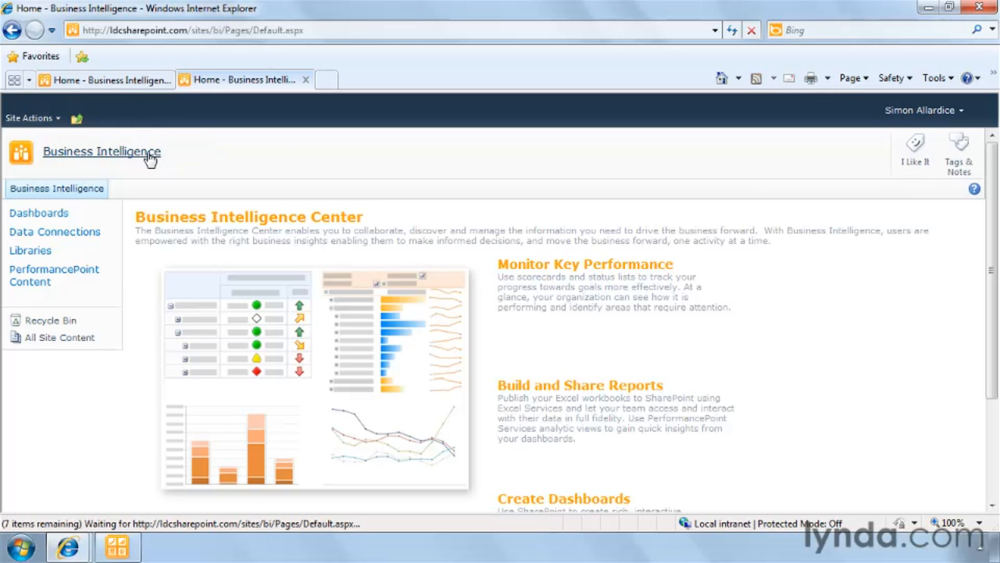